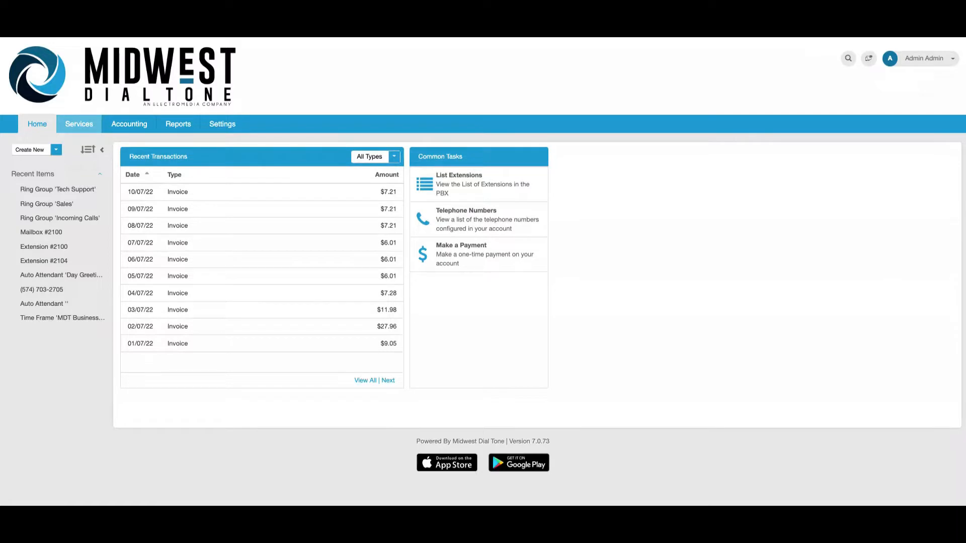
- Open extension 2100 in the services area, review its details, call routing, outbound dialing and voice mailbox settings, and save it
{"action": "left_click", "coordinate": [79, 124]}
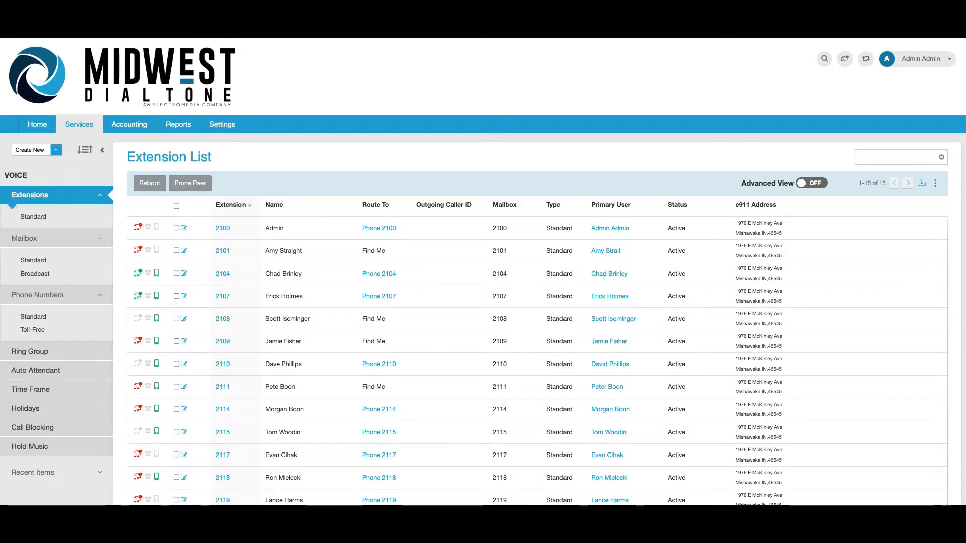
{"action": "left_click", "coordinate": [219, 233]}
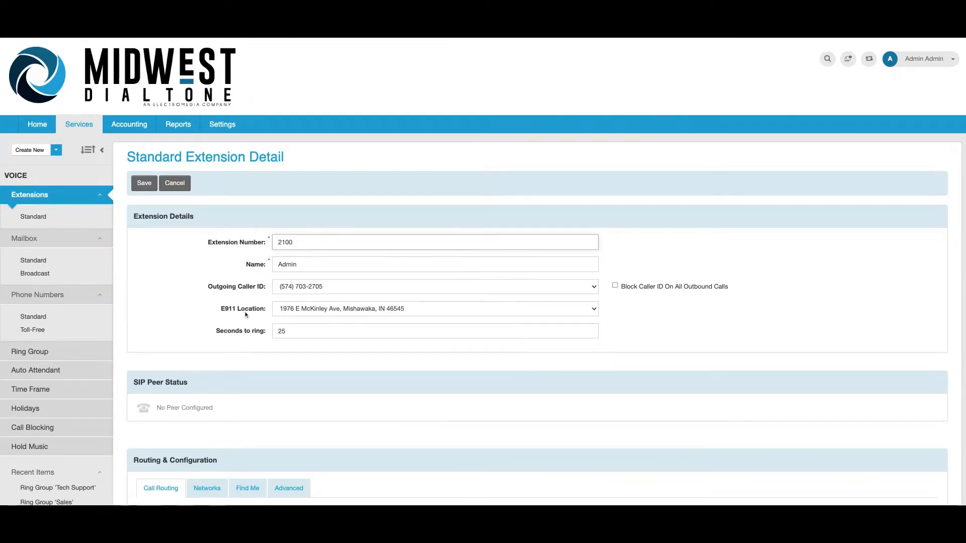
{"action": "scroll", "coordinate": [246, 314], "scroll_direction": "down", "scroll_amount": 3}
{"action": "scroll", "coordinate": [246, 314], "scroll_direction": "down", "scroll_amount": 4}
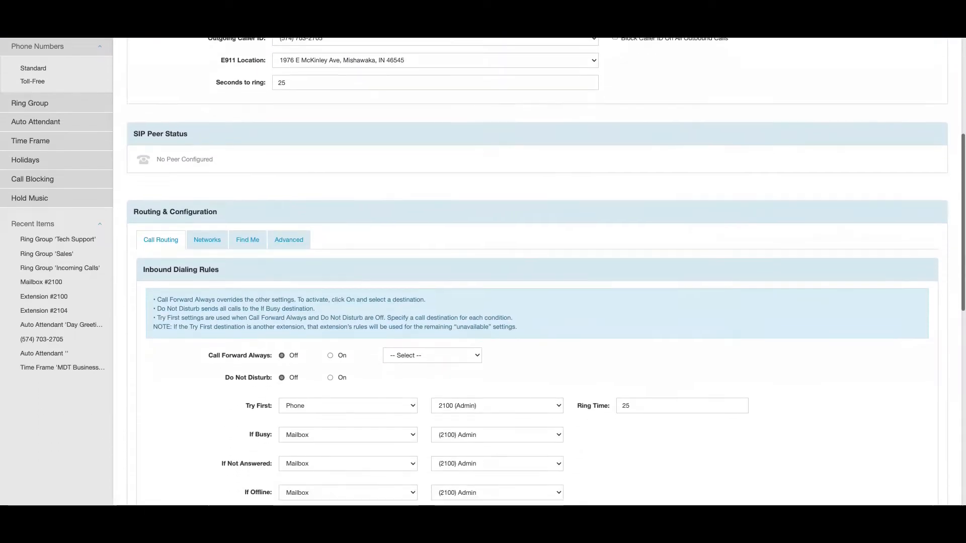
{"action": "scroll", "coordinate": [246, 315], "scroll_direction": "down", "scroll_amount": 4}
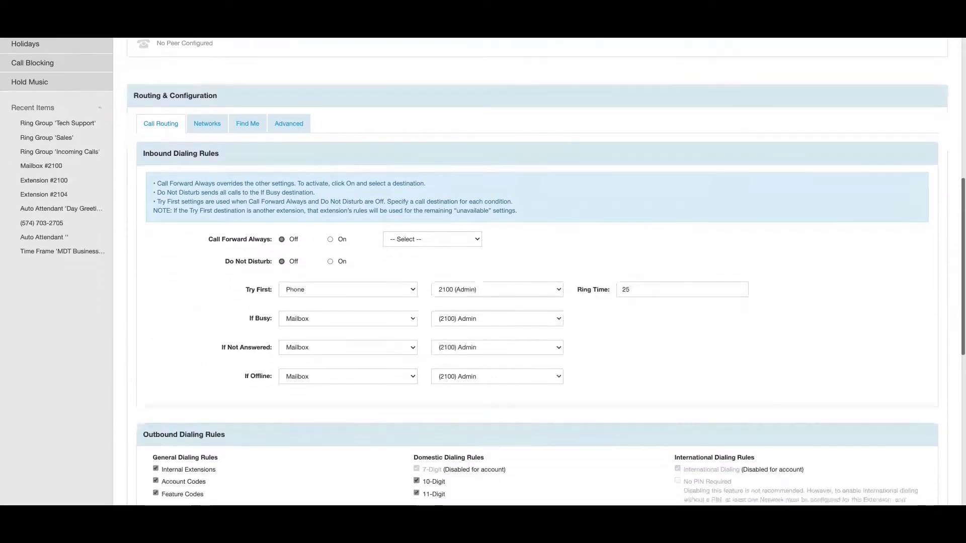
{"action": "scroll", "coordinate": [483, 272], "scroll_direction": "down", "scroll_amount": 2}
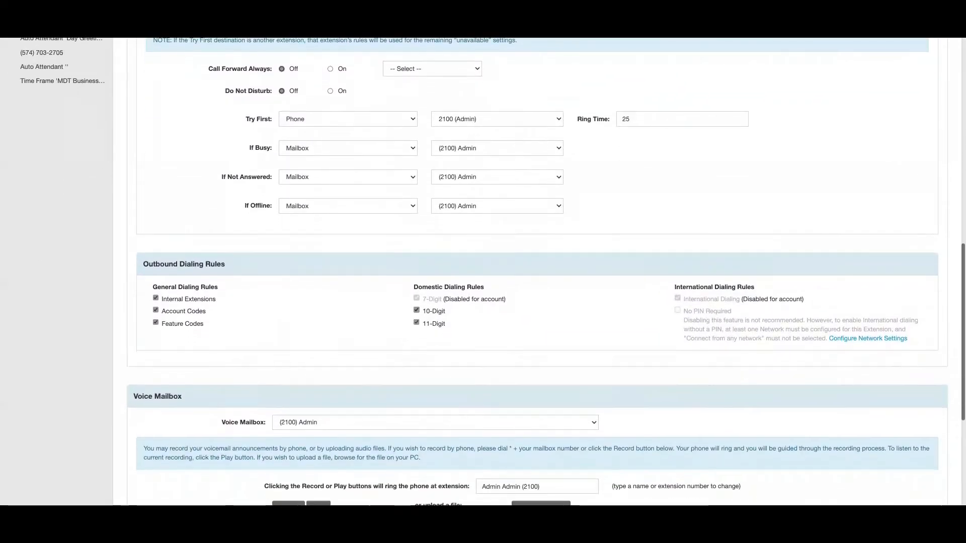
{"action": "scroll", "coordinate": [483, 272], "scroll_direction": "down", "scroll_amount": 3}
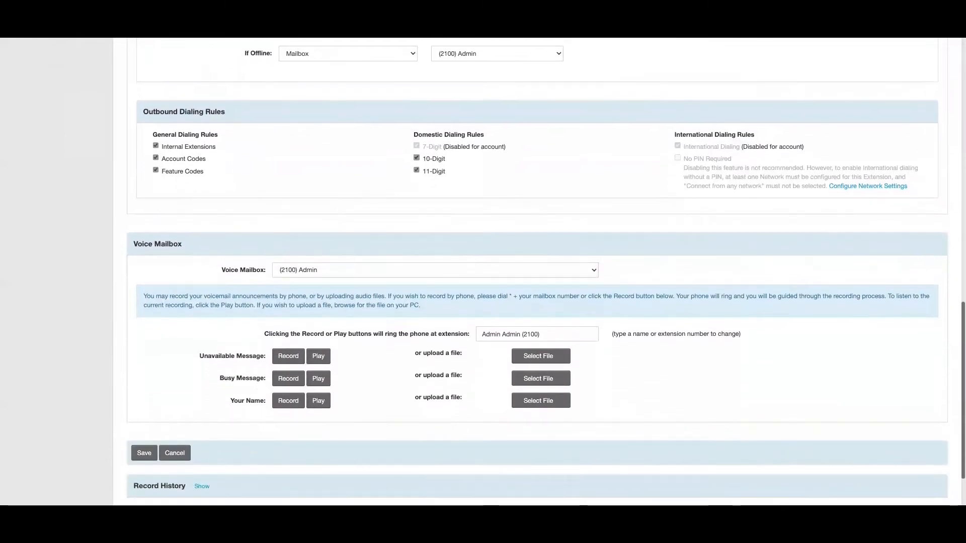
{"action": "left_click", "coordinate": [144, 454]}
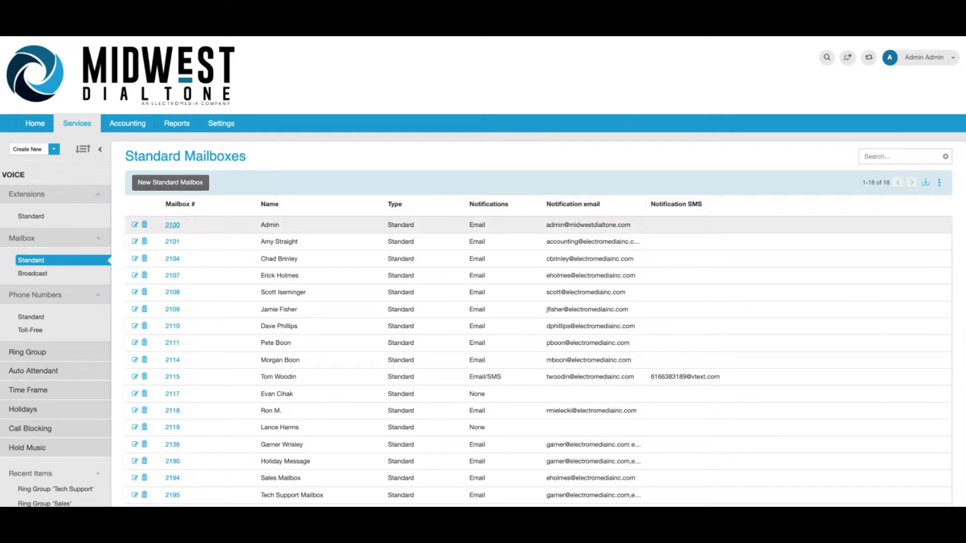
- Open standard mailbox 2100 and review its general settings, greetings, notifications, mailbox options and advanced settings
{"action": "left_click", "coordinate": [172, 225]}
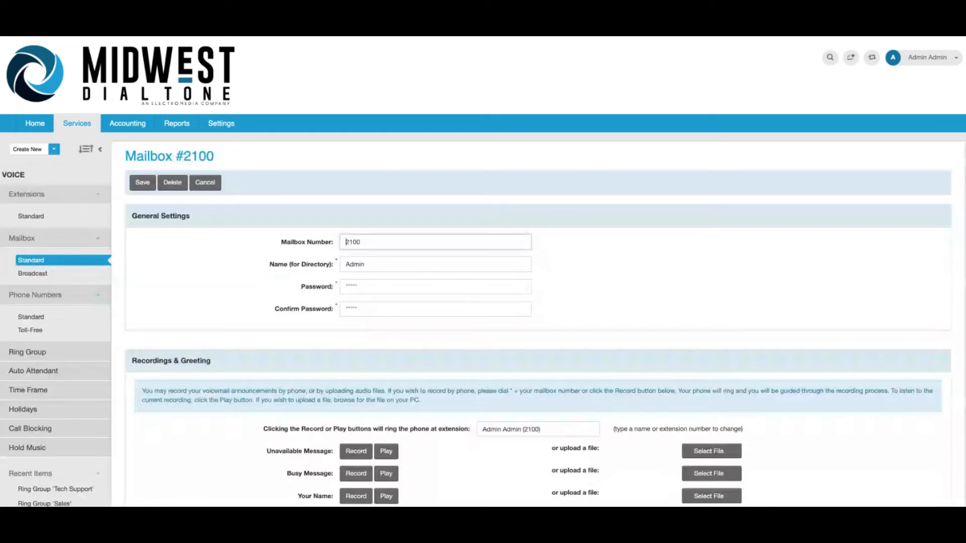
{"action": "scroll", "coordinate": [209, 263], "scroll_direction": "down", "scroll_amount": 1}
{"action": "scroll", "coordinate": [208, 263], "scroll_direction": "down", "scroll_amount": 5}
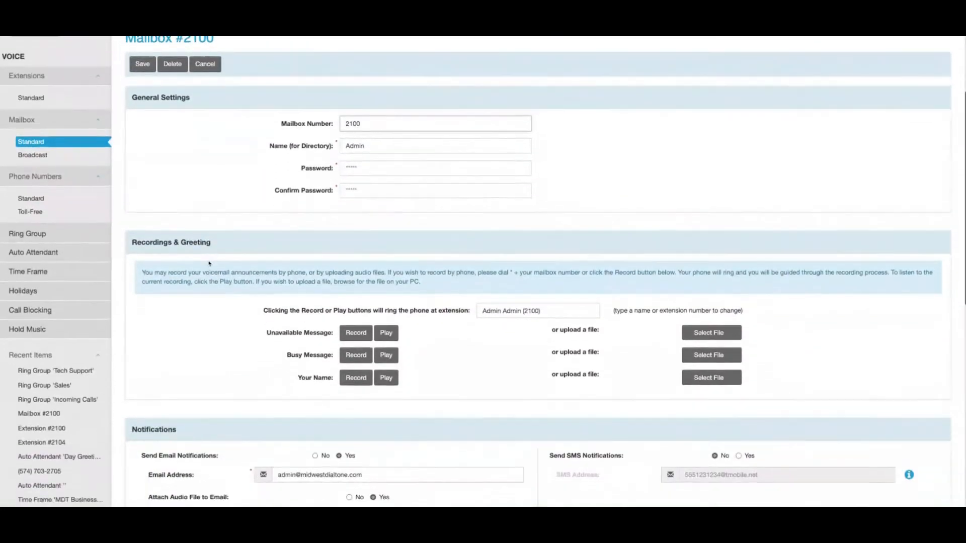
{"action": "scroll", "coordinate": [483, 272], "scroll_direction": "down", "scroll_amount": 5}
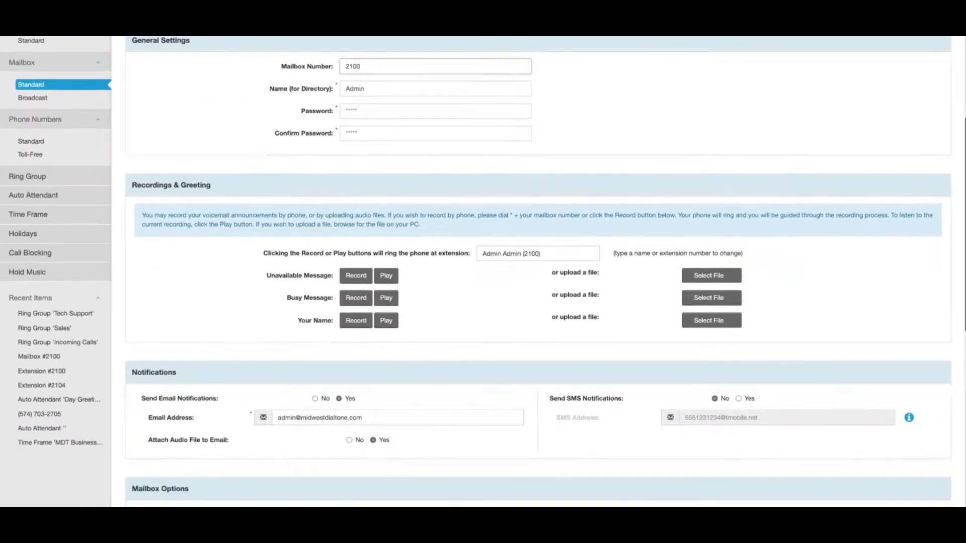
{"action": "scroll", "coordinate": [483, 271], "scroll_direction": "down", "scroll_amount": 5}
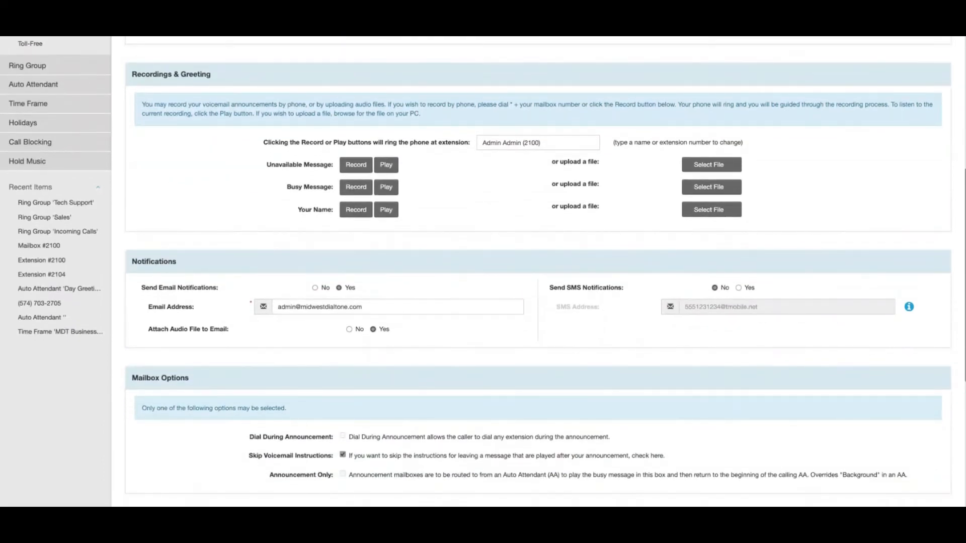
{"action": "scroll", "coordinate": [483, 272], "scroll_direction": "down", "scroll_amount": 2}
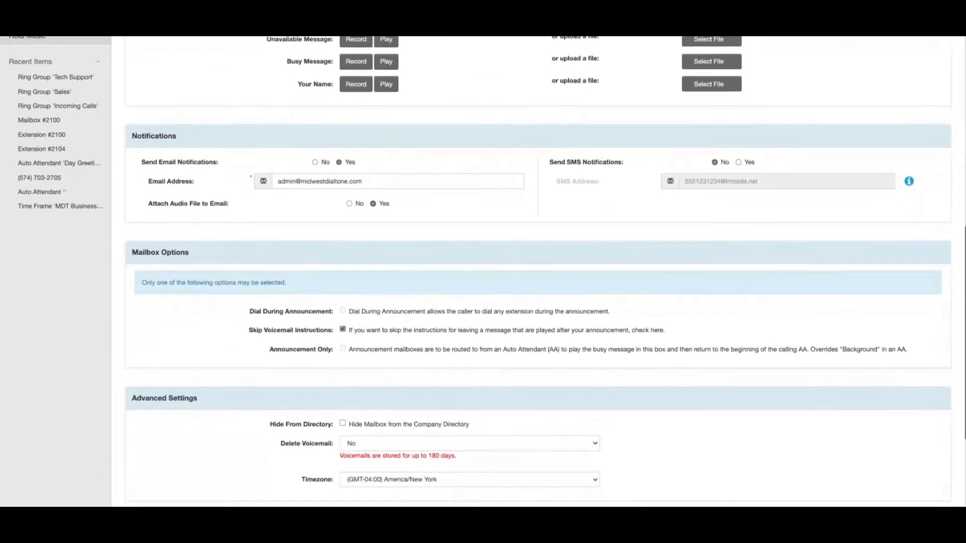
{"action": "scroll", "coordinate": [607, 293], "scroll_direction": "down", "scroll_amount": 6}
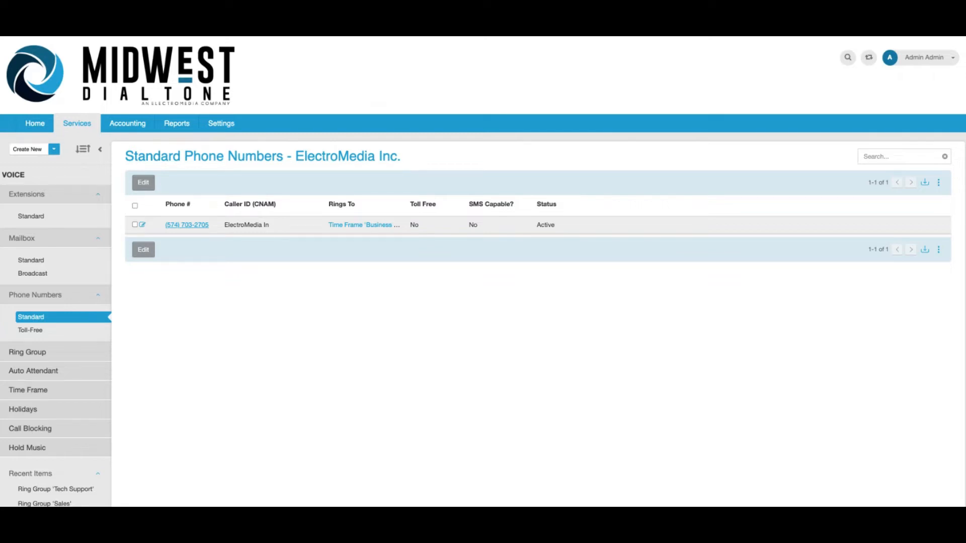
- Open the standard phone number's record and review its general options, caller ID, call routing and feature settings
{"action": "left_click", "coordinate": [187, 225]}
{"action": "scroll", "coordinate": [483, 271], "scroll_direction": "down", "scroll_amount": 2}
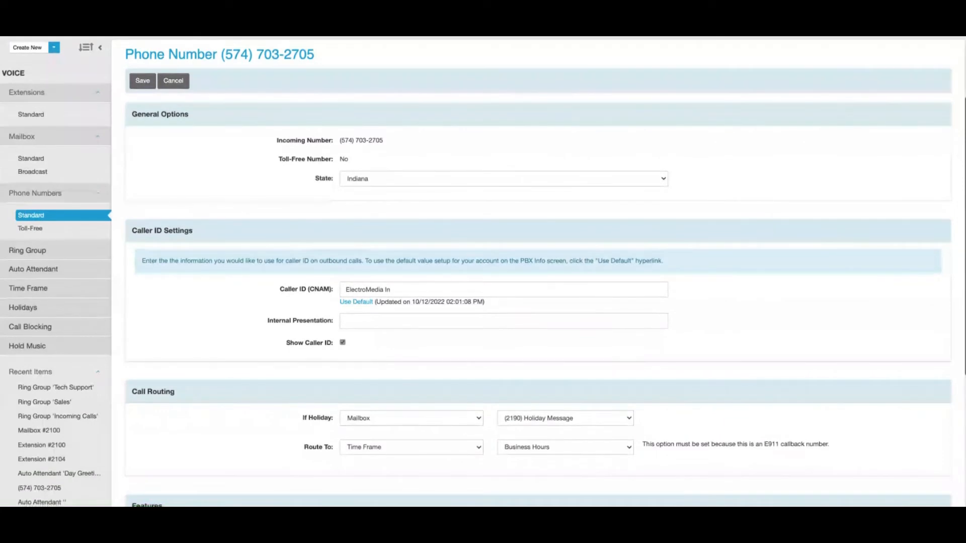
{"action": "scroll", "coordinate": [483, 271], "scroll_direction": "down", "scroll_amount": 2}
{"action": "scroll", "coordinate": [483, 272], "scroll_direction": "down", "scroll_amount": 2}
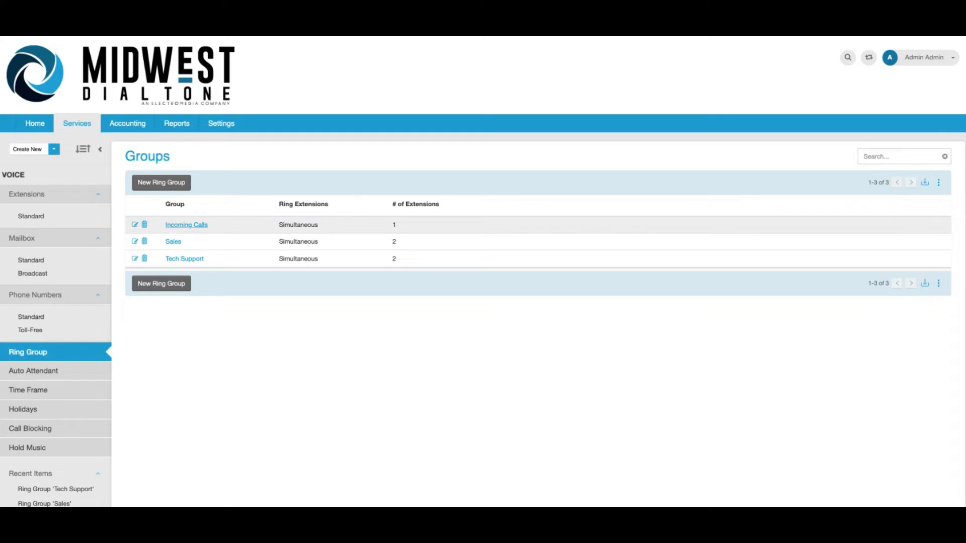
- Open the Incoming Calls ring group and review its general information, extensions to ring and forwarding destination
{"action": "left_click", "coordinate": [186, 225]}
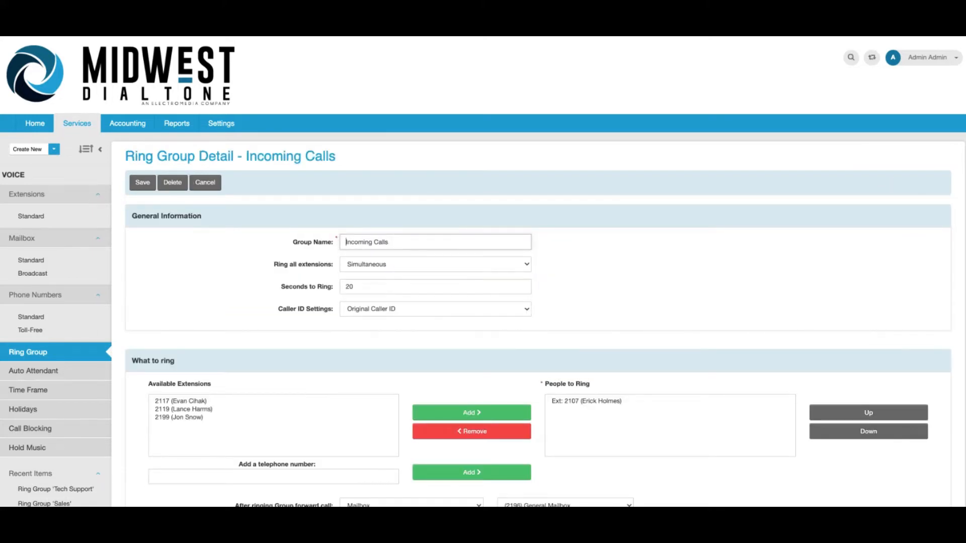
{"action": "scroll", "coordinate": [483, 272], "scroll_direction": "down", "scroll_amount": 5}
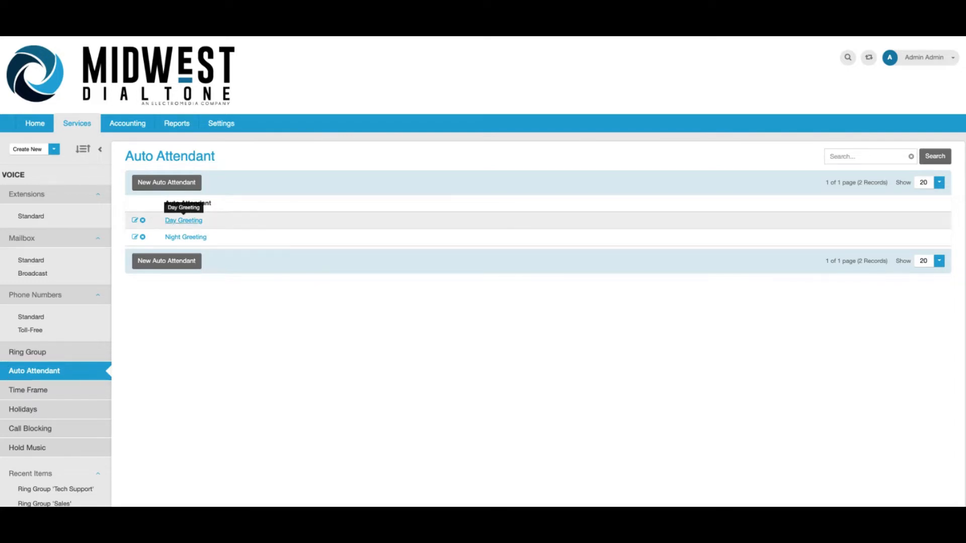
- In the Day Greeting auto attendant, route Button 0 to Extension 2100 (Admin)
{"action": "left_click", "coordinate": [183, 221]}
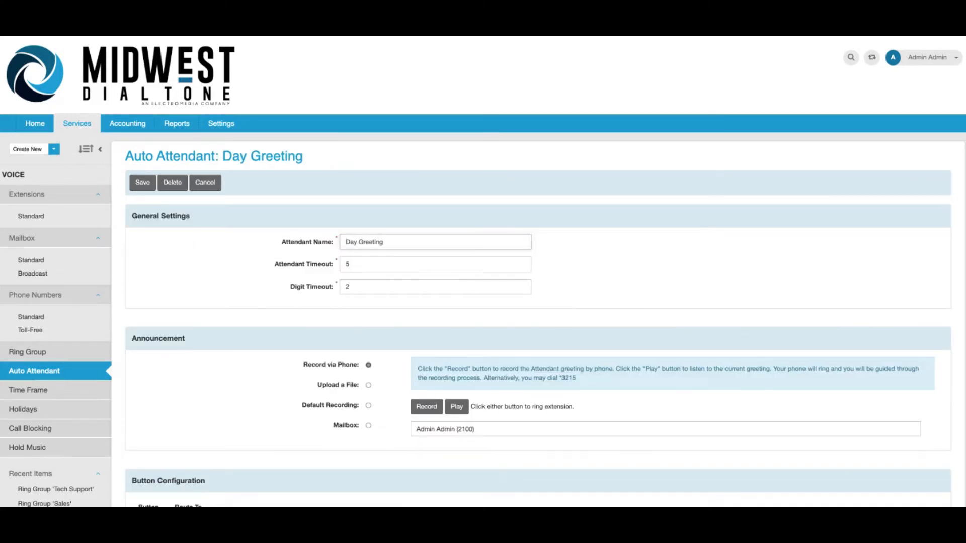
{"action": "scroll", "coordinate": [483, 271], "scroll_direction": "down", "scroll_amount": 3}
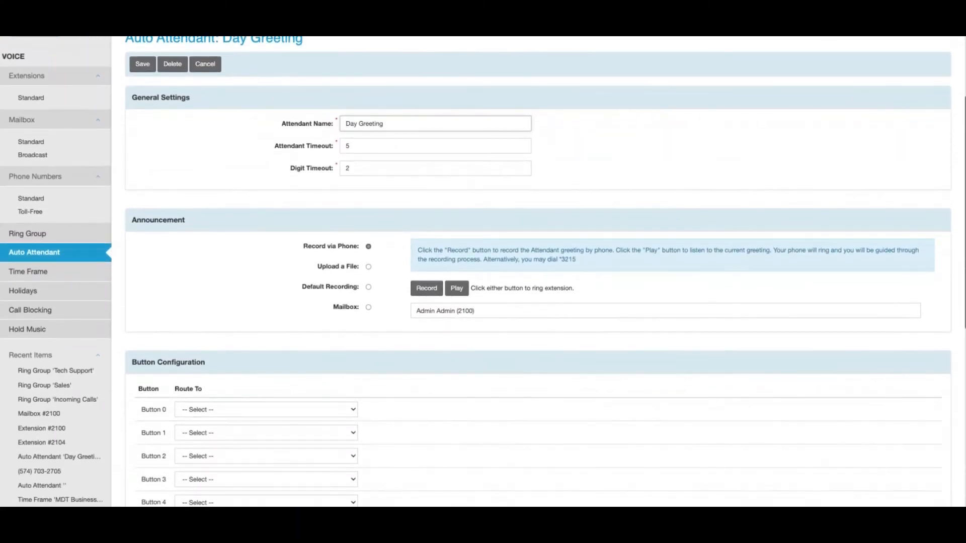
{"action": "scroll", "coordinate": [292, 208], "scroll_direction": "down", "scroll_amount": 5}
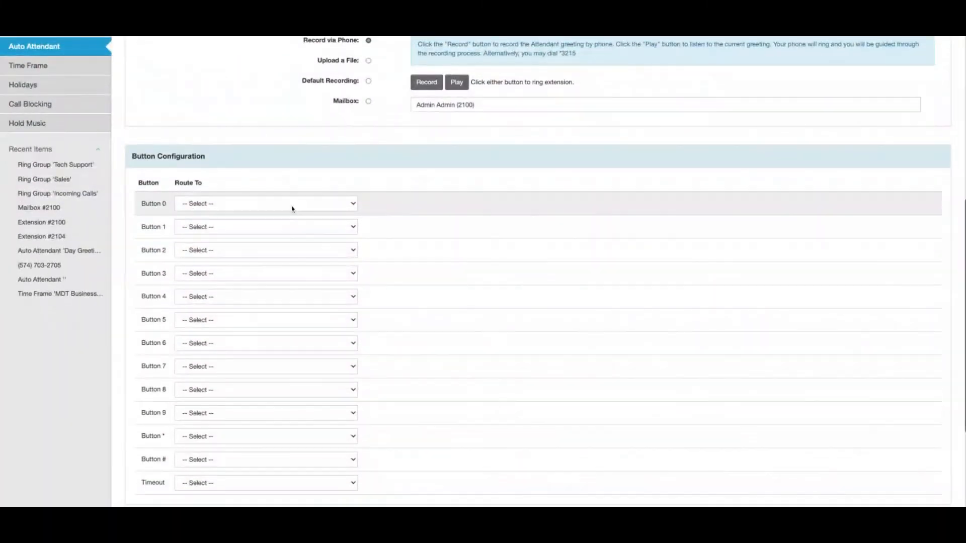
{"action": "left_click", "coordinate": [292, 208]}
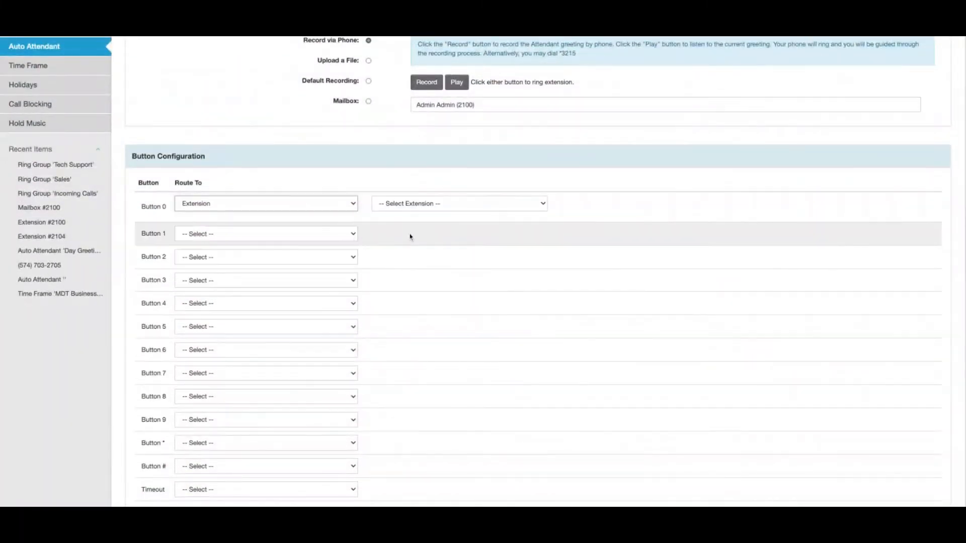
{"action": "left_click", "coordinate": [439, 208]}
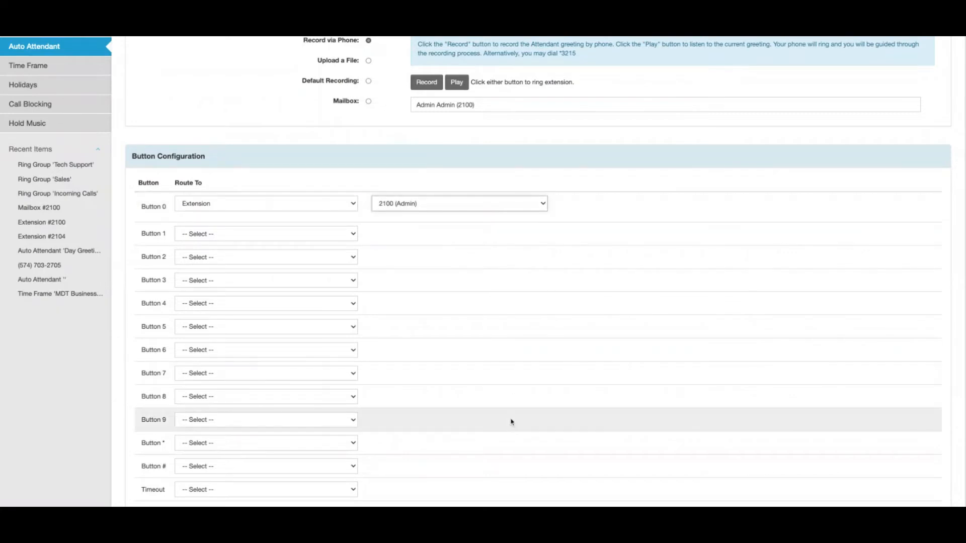
{"action": "scroll", "coordinate": [511, 421], "scroll_direction": "down", "scroll_amount": 4}
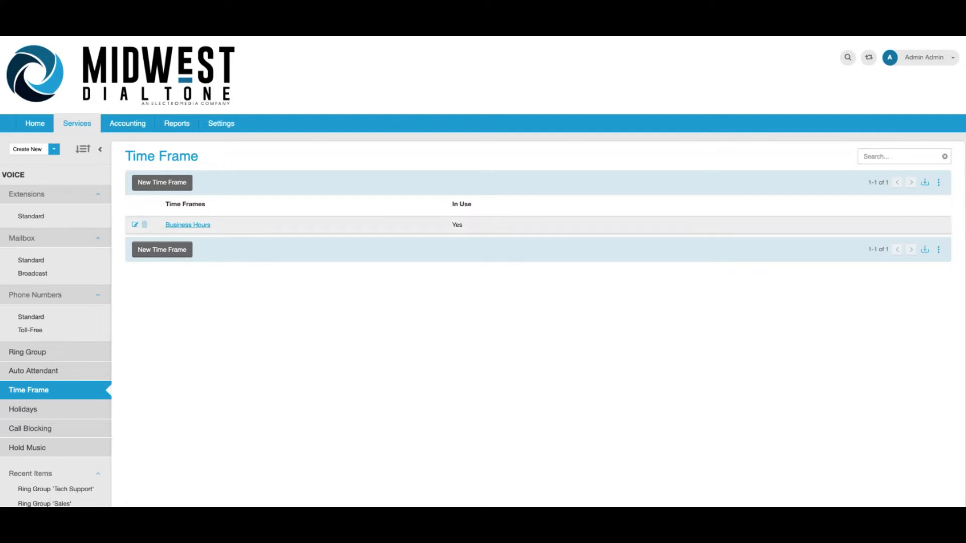
- Open the Business Hours time frame and review its weekly schedule and the during-hours call forwarding choices
{"action": "left_click", "coordinate": [188, 225]}
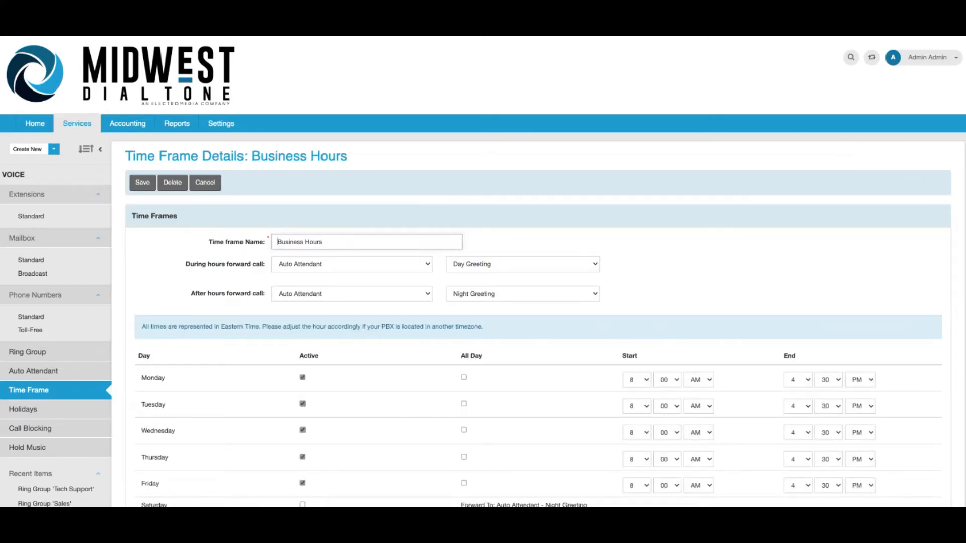
{"action": "scroll", "coordinate": [483, 272], "scroll_direction": "down", "scroll_amount": 3}
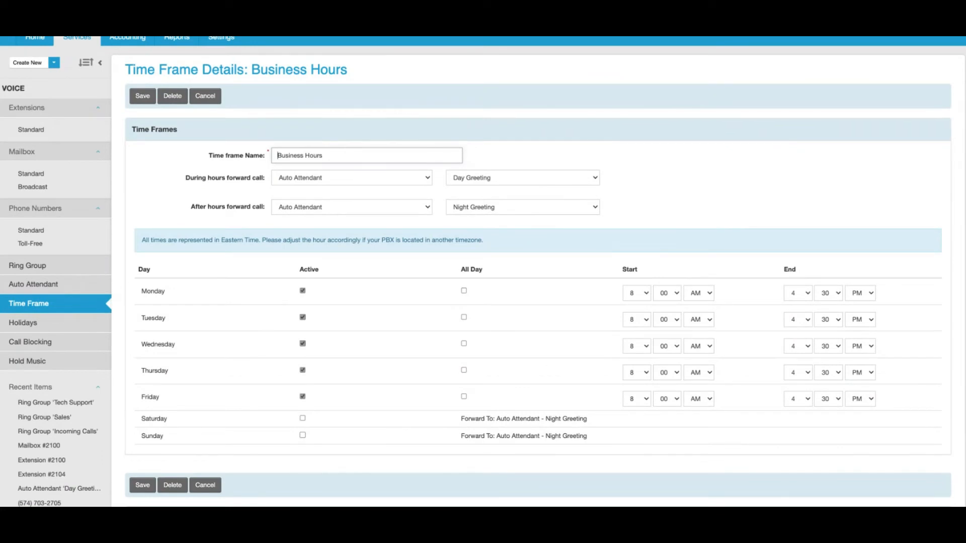
{"action": "left_click", "coordinate": [427, 184]}
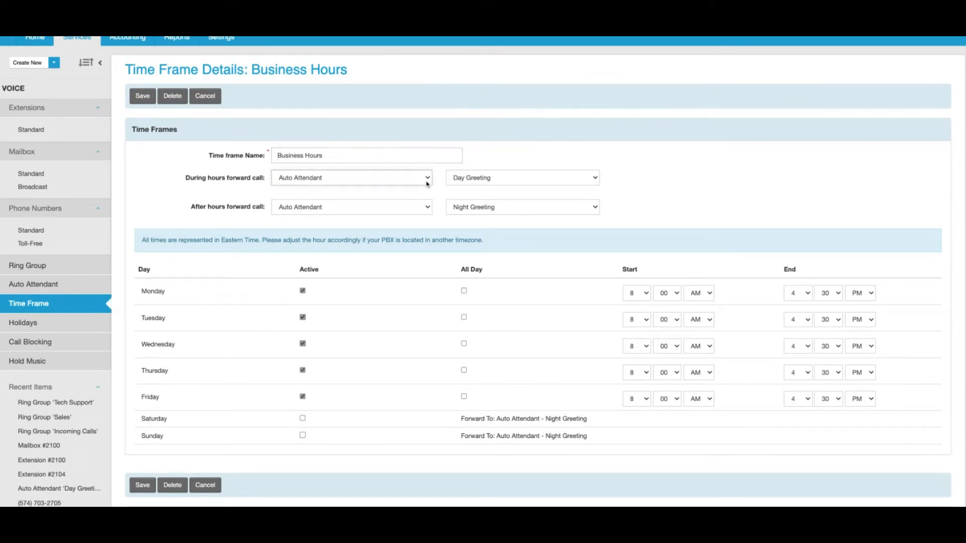
{"action": "left_click", "coordinate": [514, 183]}
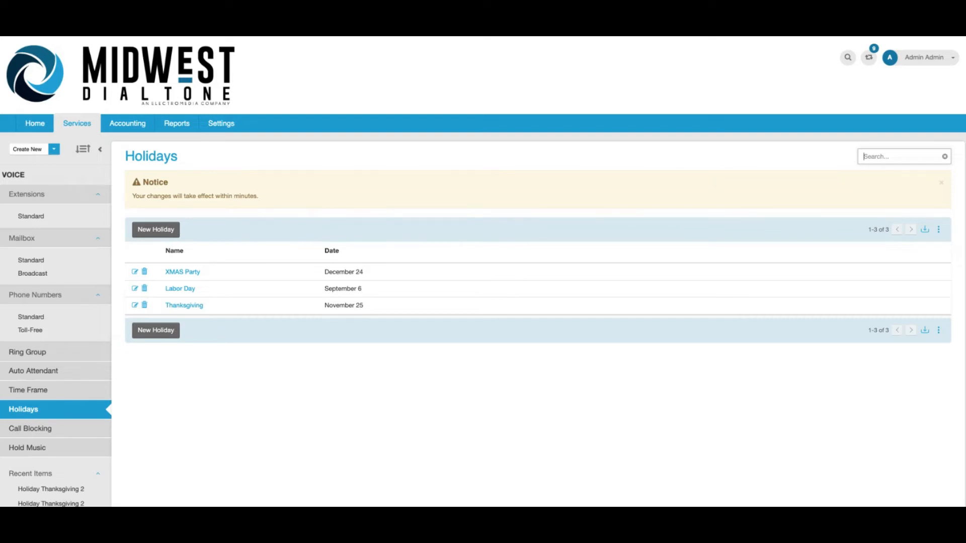
- Create and save a new holiday named Thanksgiving 2, dated November 26
{"action": "left_click", "coordinate": [156, 229]}
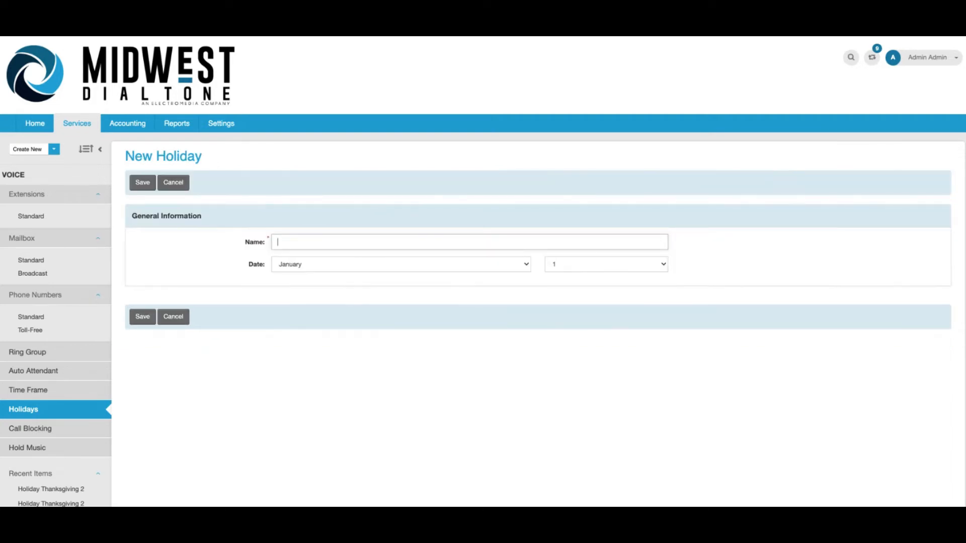
{"action": "type", "text": "Thanksgiving 2"}
{"action": "left_click", "coordinate": [307, 265]}
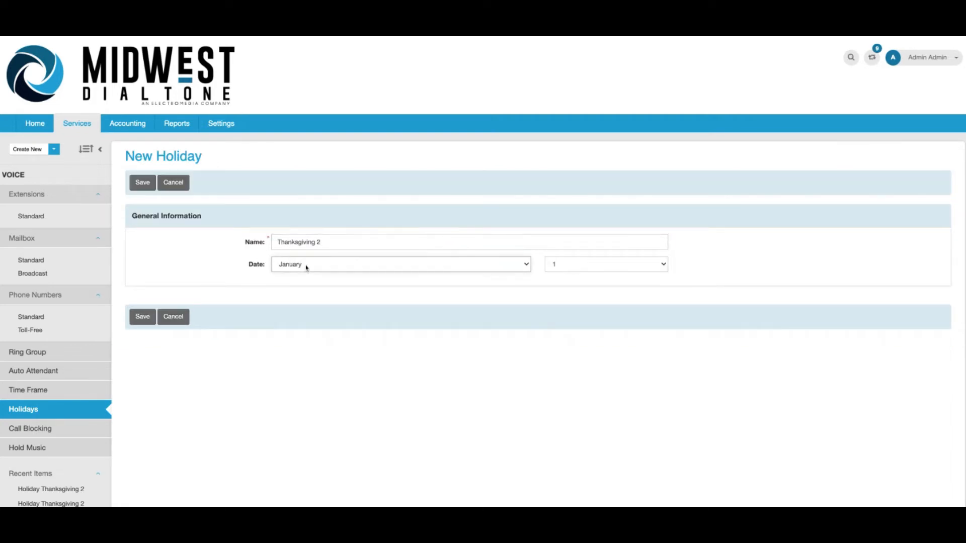
{"action": "left_click", "coordinate": [306, 268]}
{"action": "left_click", "coordinate": [578, 267]}
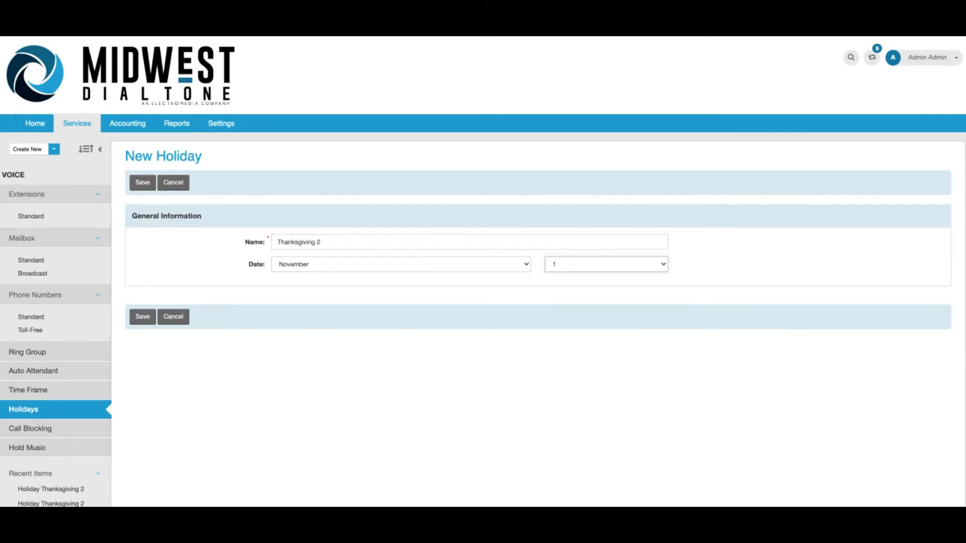
{"action": "type", "text": "26"}
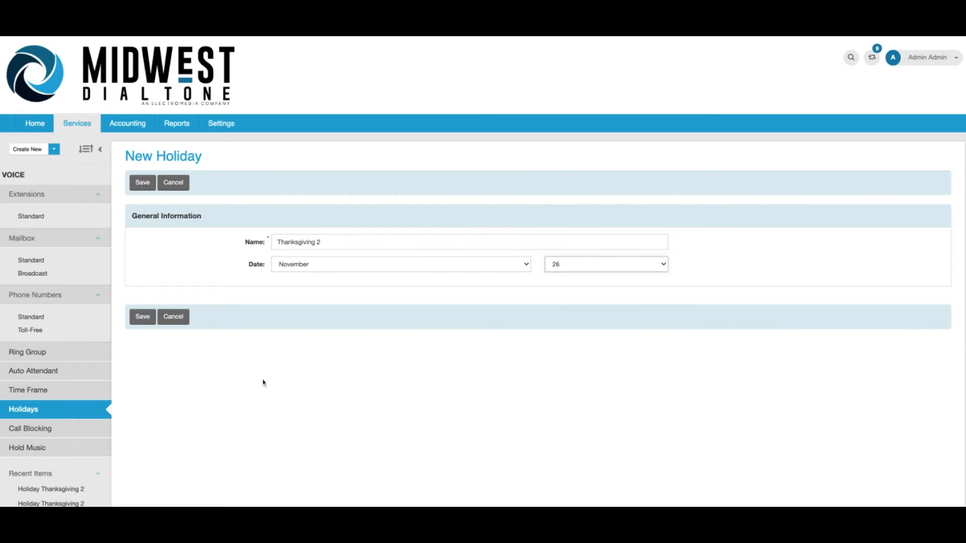
{"action": "left_click", "coordinate": [147, 318]}
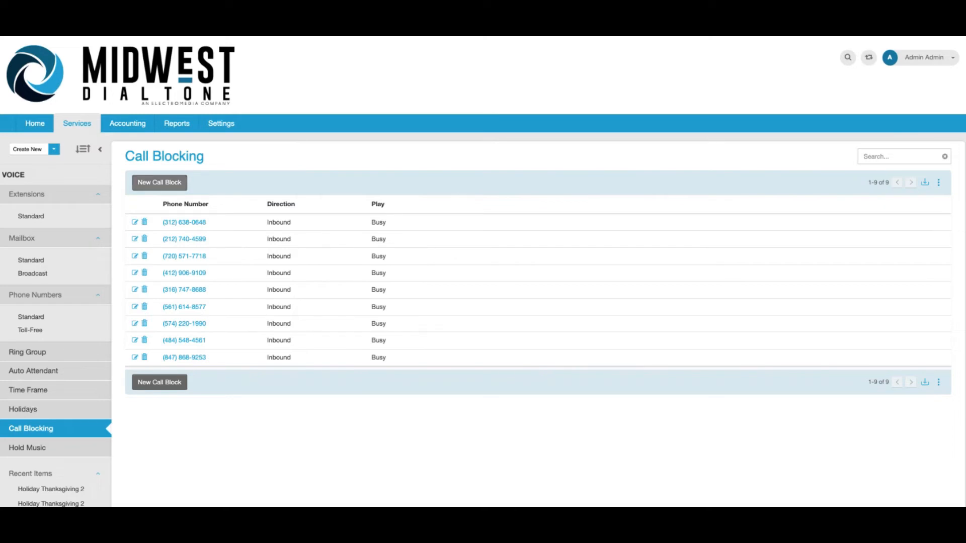
- Create an inbound call block, entering the phone number and the caller's first name as the comment, and save it
{"action": "left_click", "coordinate": [159, 182]}
{"action": "type", "text": "8675309"}
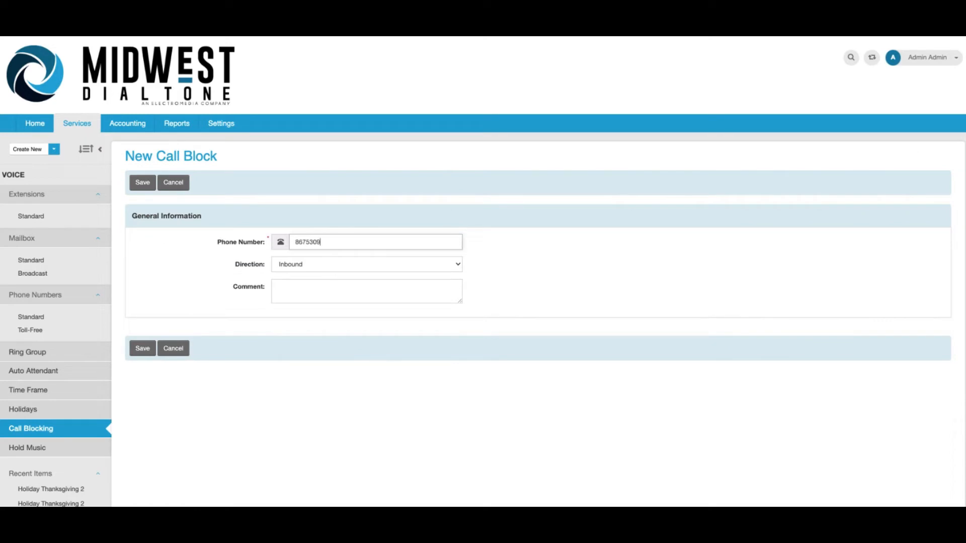
{"action": "left_click", "coordinate": [290, 287]}
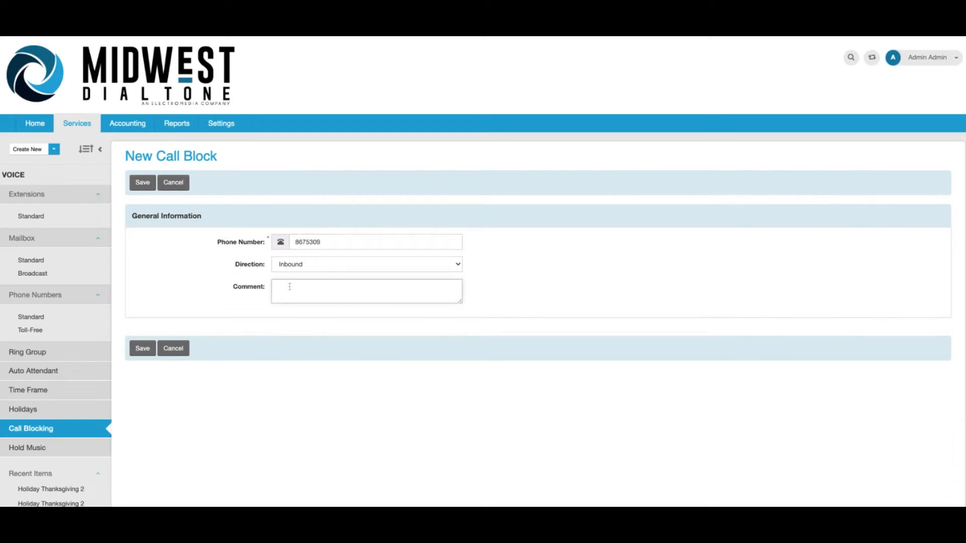
{"action": "type", "text": "Jenny"}
{"action": "left_click", "coordinate": [143, 183]}
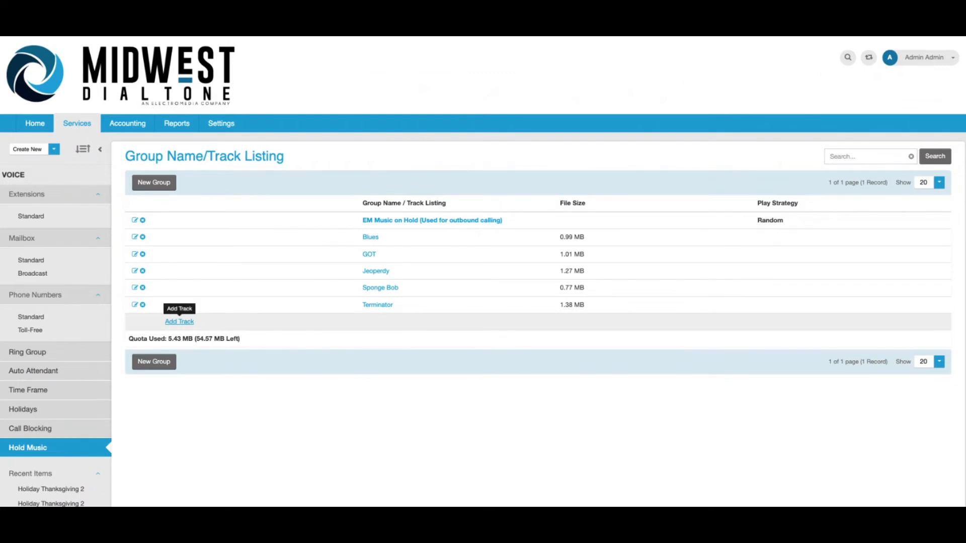
- Add a hold music track named MOH 1 to the EM Music on Hold group using skyrim_theme.mp3, and save it
{"action": "left_click", "coordinate": [179, 321]}
{"action": "type", "text": "MOH 1"}
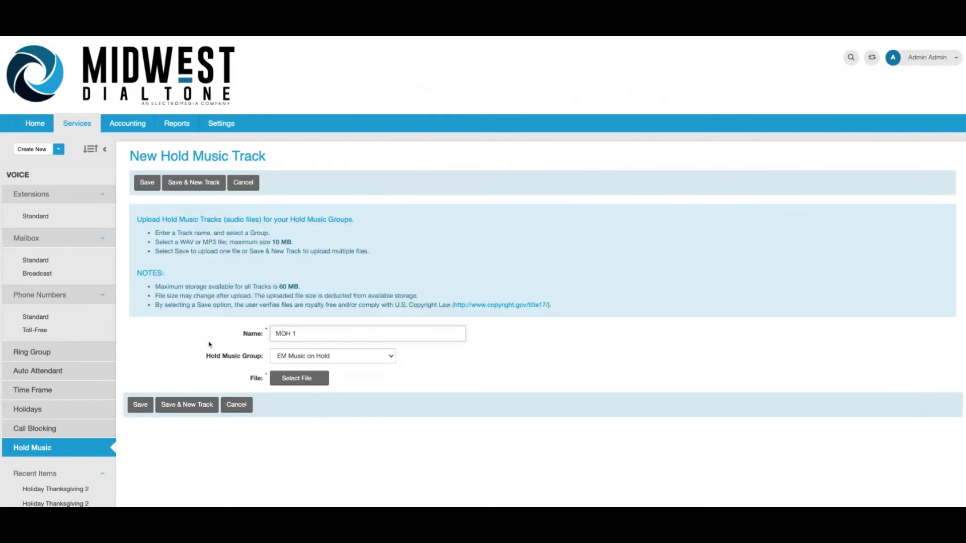
{"action": "left_click", "coordinate": [290, 387]}
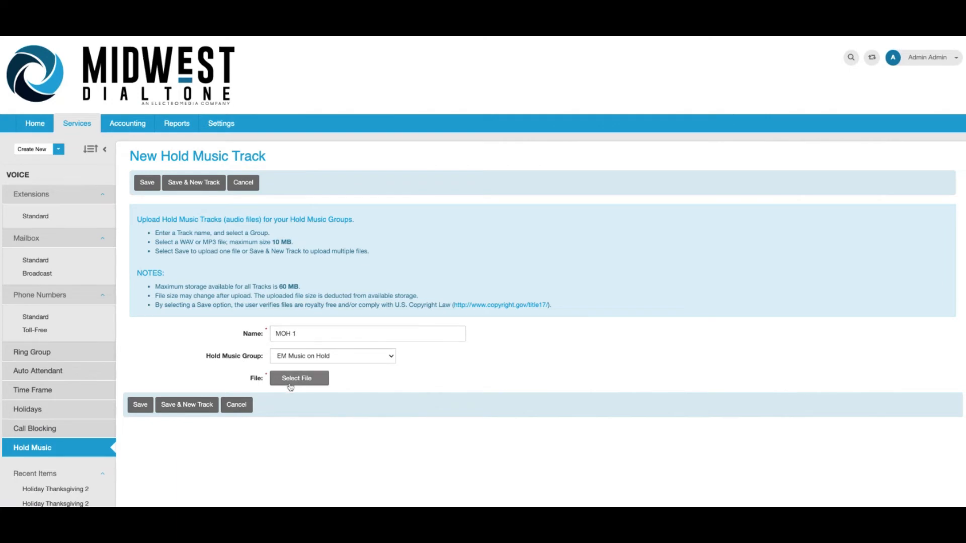
{"action": "left_click", "coordinate": [291, 385]}
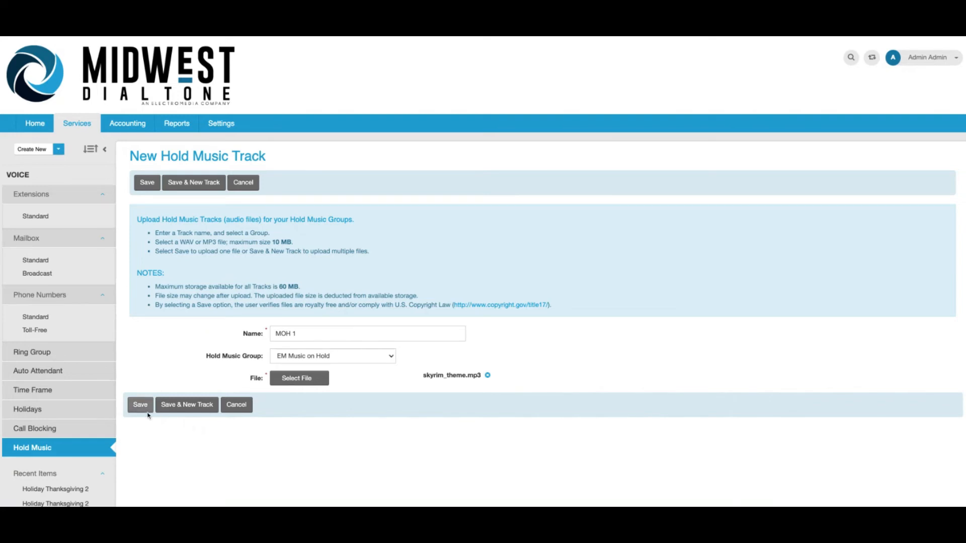
{"action": "left_click", "coordinate": [131, 407]}
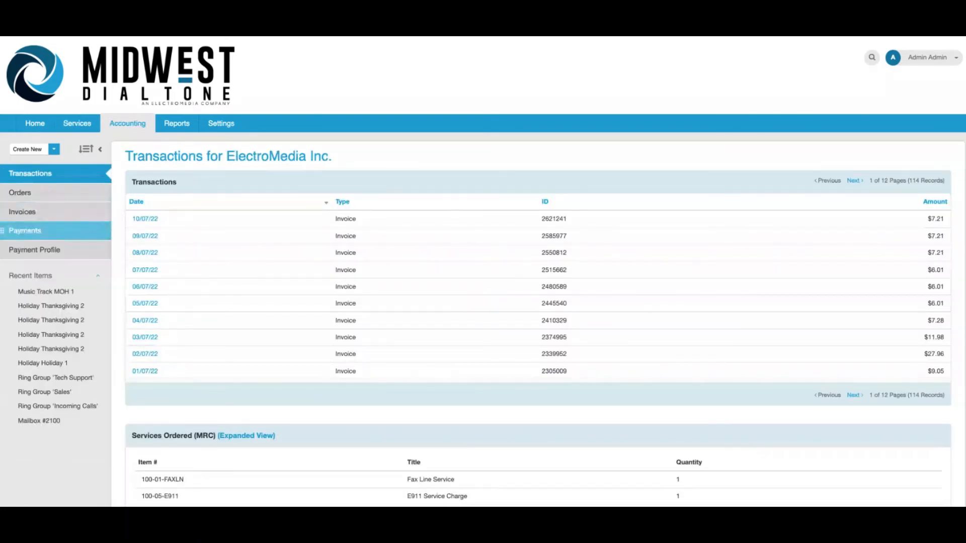
- View the accounting payments list and open the form for a new payment
{"action": "left_click", "coordinate": [25, 230]}
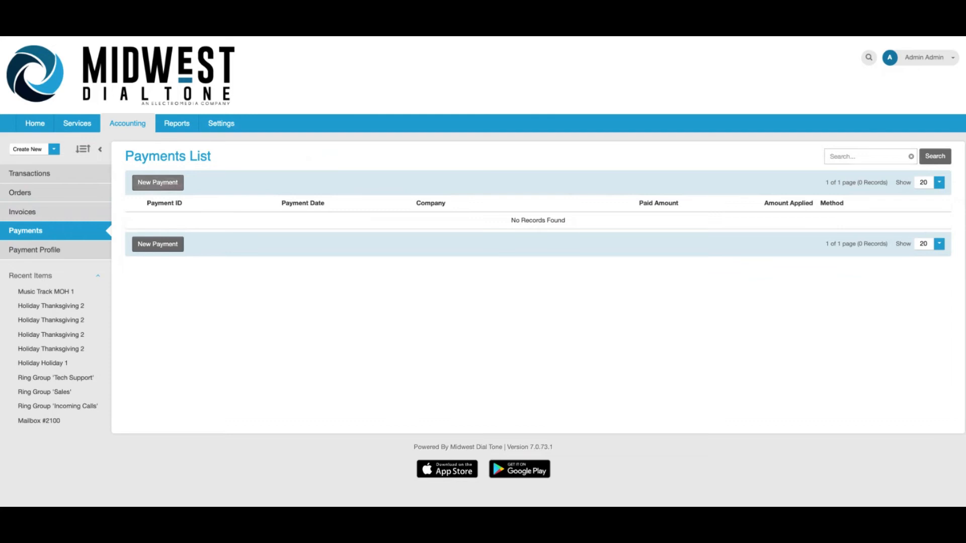
{"action": "left_click", "coordinate": [158, 183]}
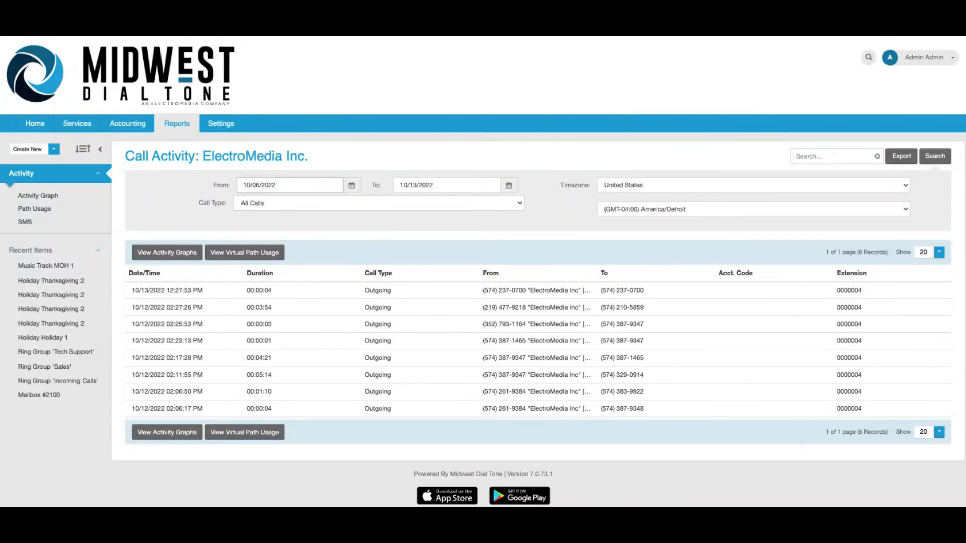
- Look at the start and end date choices of the call activity report, then view the activity graph
{"action": "left_click", "coordinate": [351, 185]}
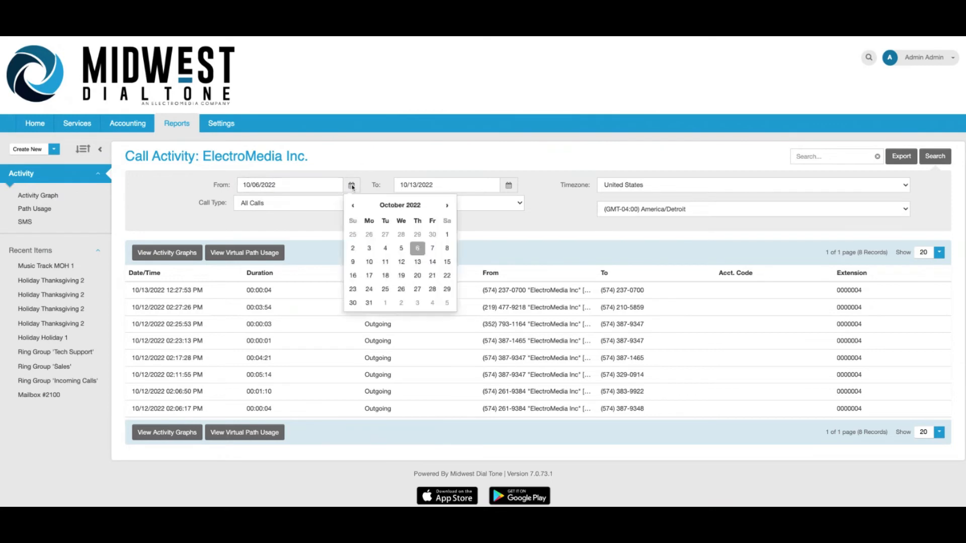
{"action": "left_click", "coordinate": [515, 186]}
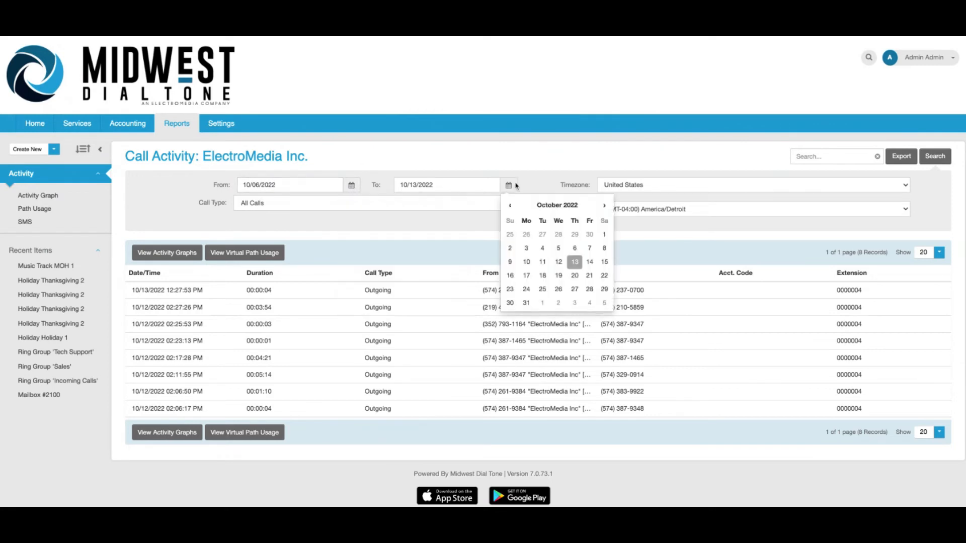
{"action": "left_click", "coordinate": [474, 209]}
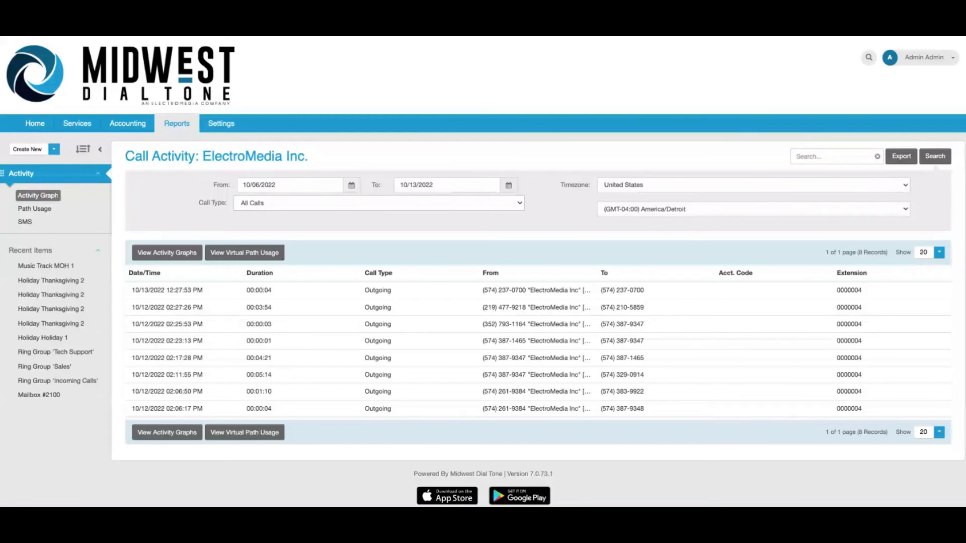
{"action": "left_click", "coordinate": [37, 196]}
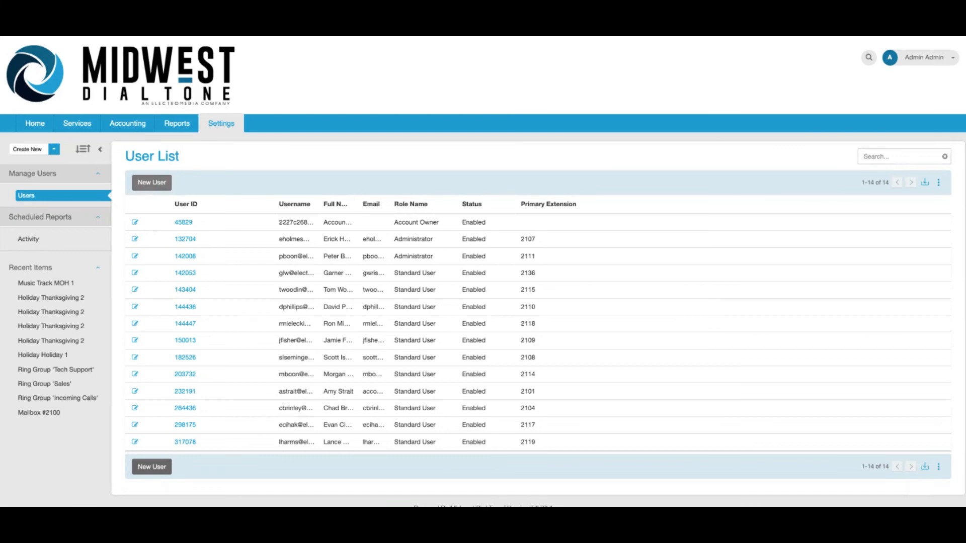
- Start a new user and fill in the first name, last name, user name, e-mail, account password and password confirmation
{"action": "left_click", "coordinate": [152, 182]}
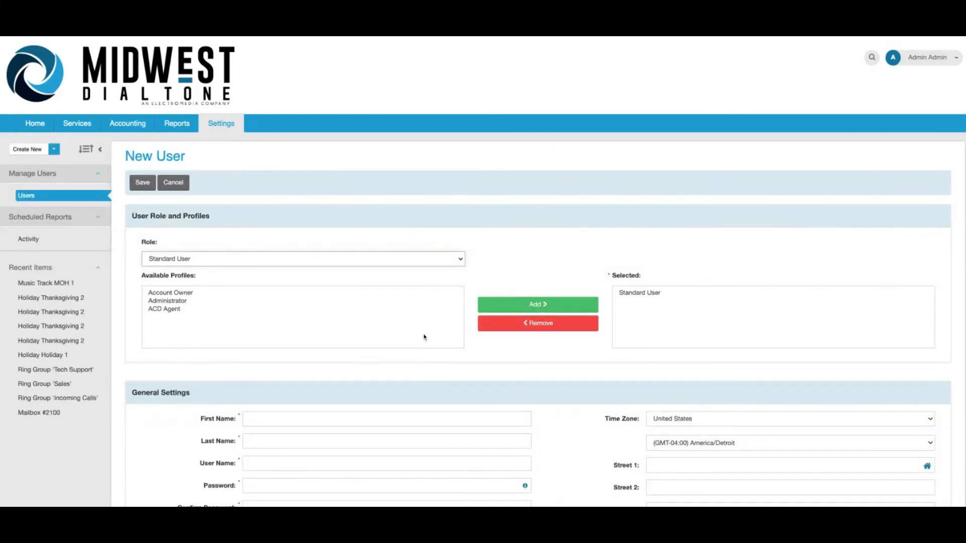
{"action": "left_click", "coordinate": [383, 419]}
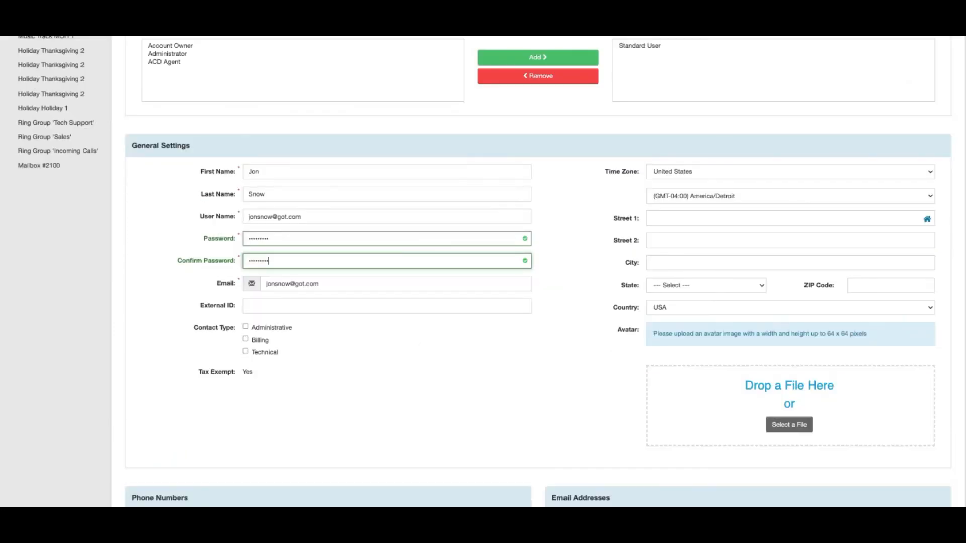
- Assign extension 2199 to the new user as the primary extension
{"action": "scroll", "coordinate": [538, 272], "scroll_direction": "down", "scroll_amount": 6}
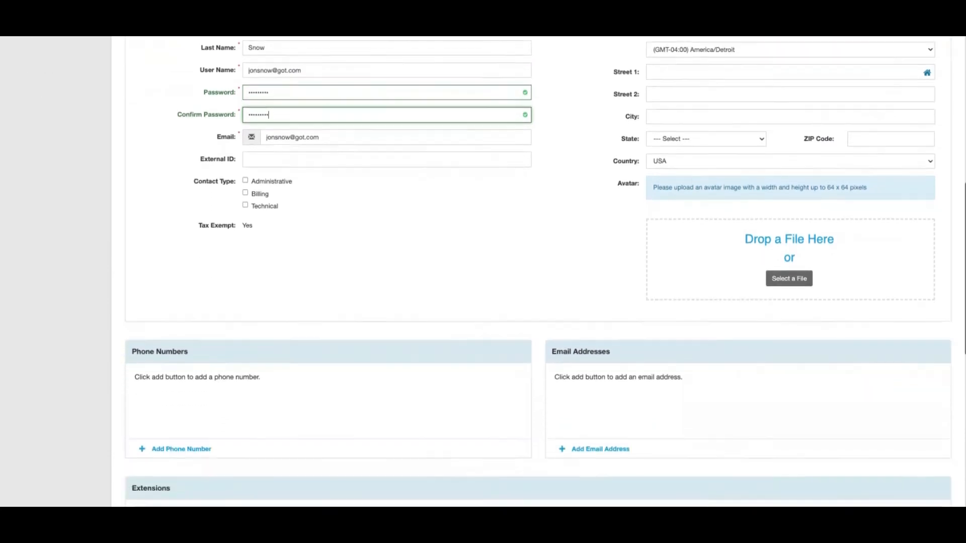
{"action": "scroll", "coordinate": [538, 272], "scroll_direction": "down", "scroll_amount": 1}
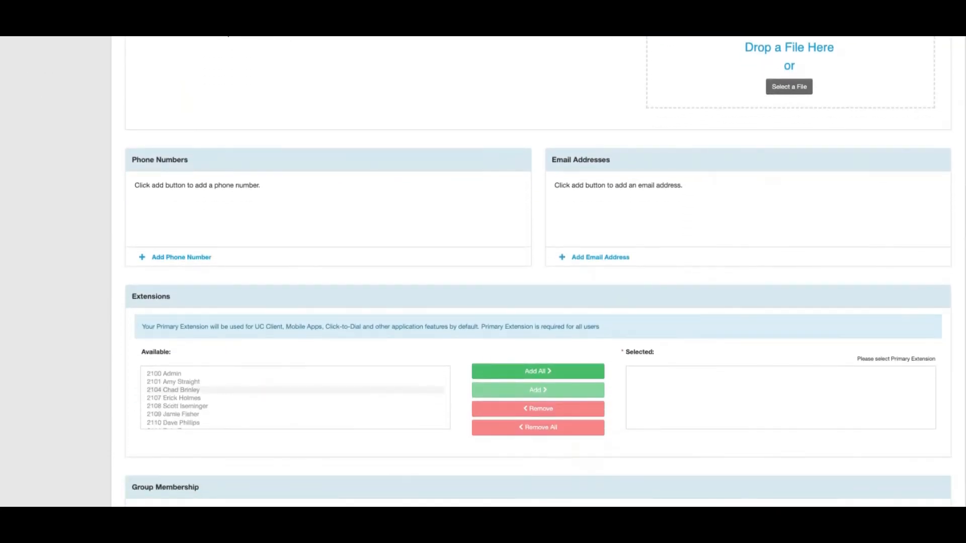
{"action": "scroll", "coordinate": [320, 435], "scroll_direction": "down", "scroll_amount": 3}
{"action": "left_click", "coordinate": [225, 422]}
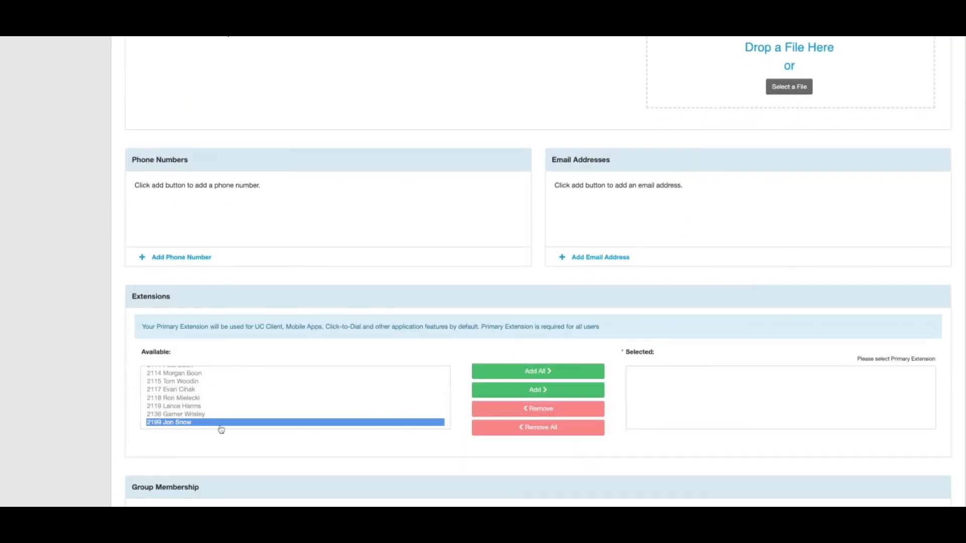
{"action": "left_click", "coordinate": [482, 390]}
{"action": "scroll", "coordinate": [493, 394], "scroll_direction": "down", "scroll_amount": 4}
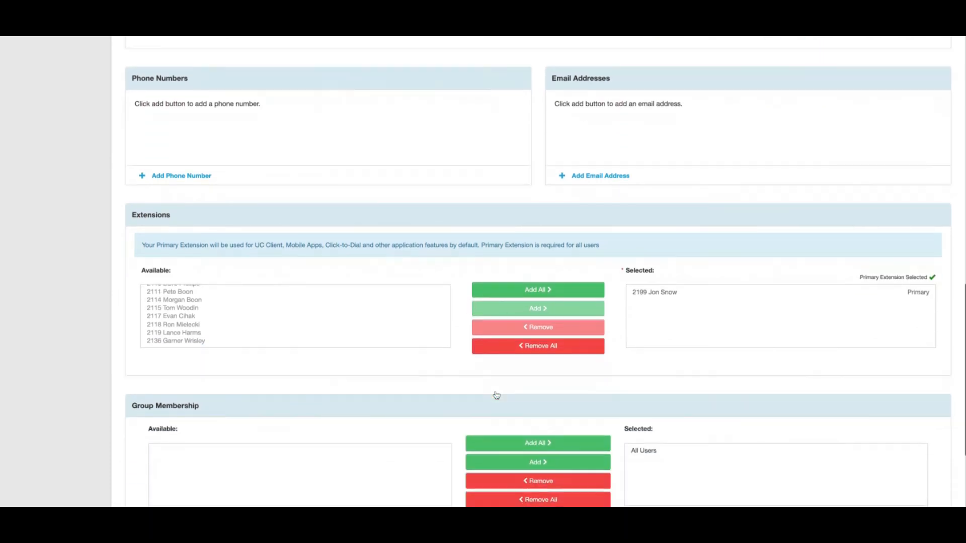